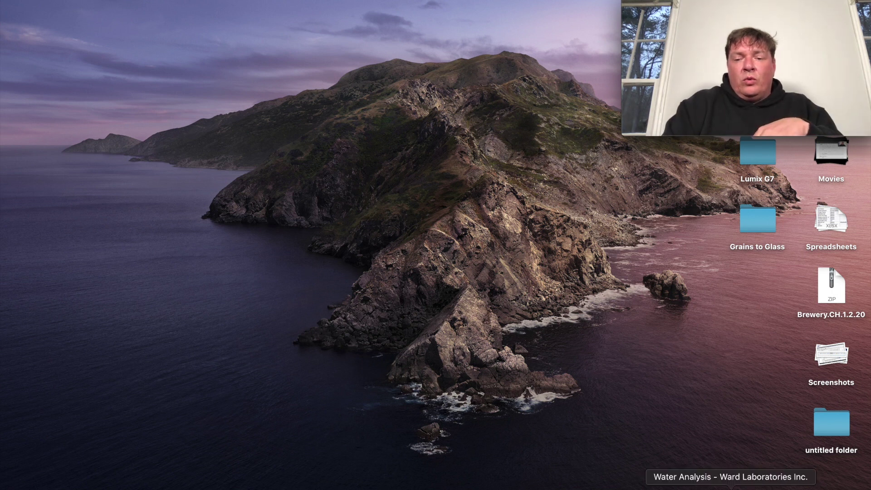
Step: Review Ward Labs' Water Test Kit page and the lab's water analysis report, then return to BeerSmith 3
left_click(730, 487)
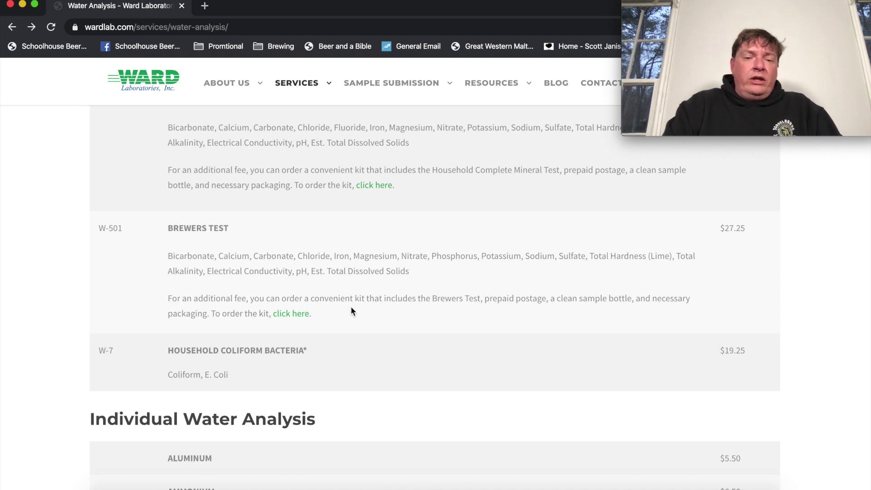
left_click(300, 314)
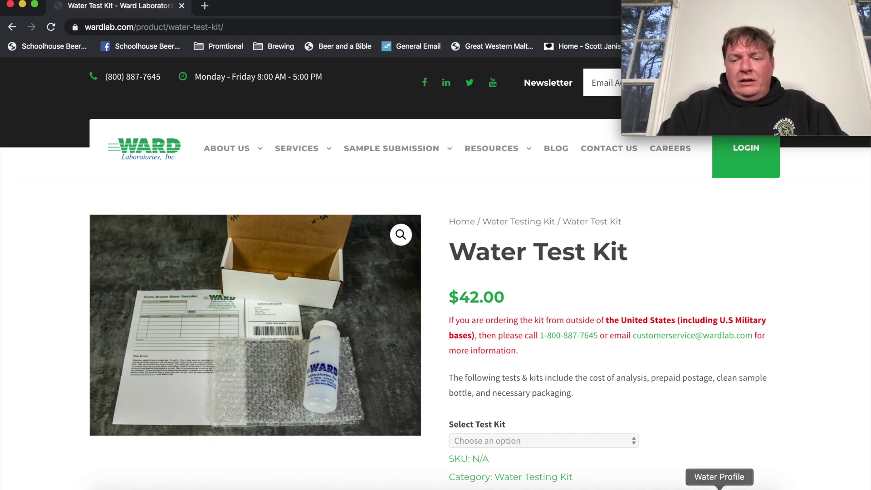
left_click(719, 487)
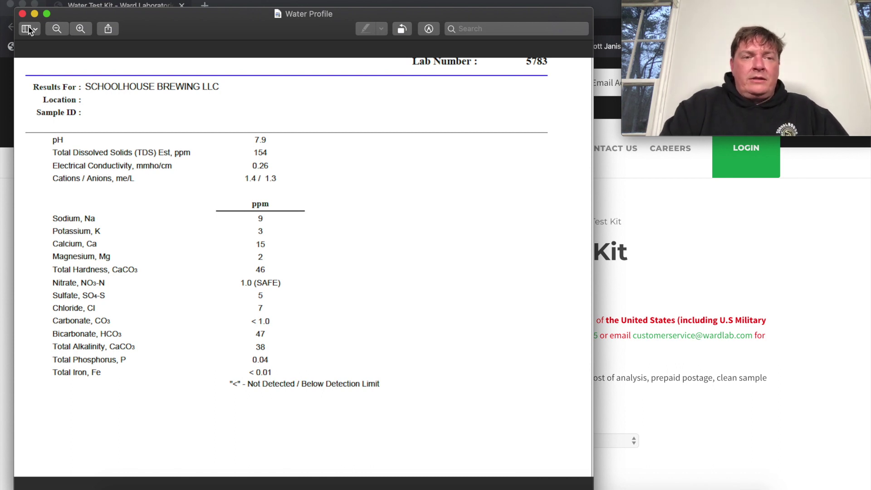
left_click(34, 14)
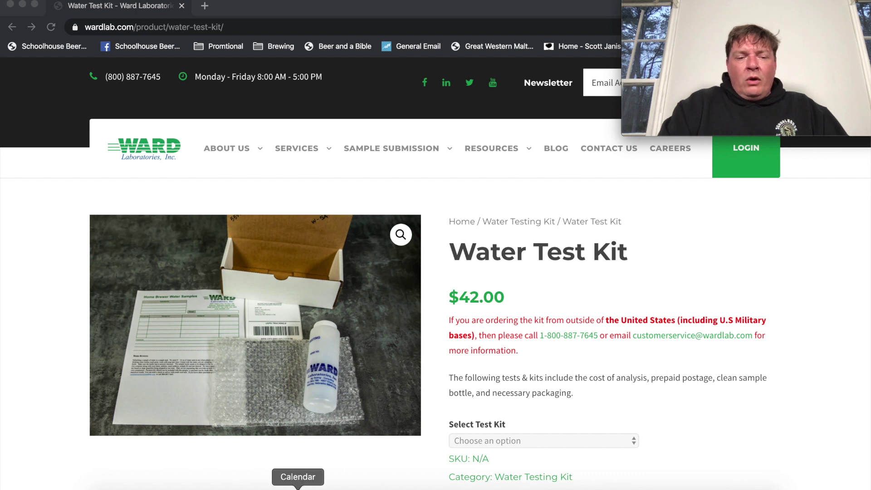
left_click(234, 487)
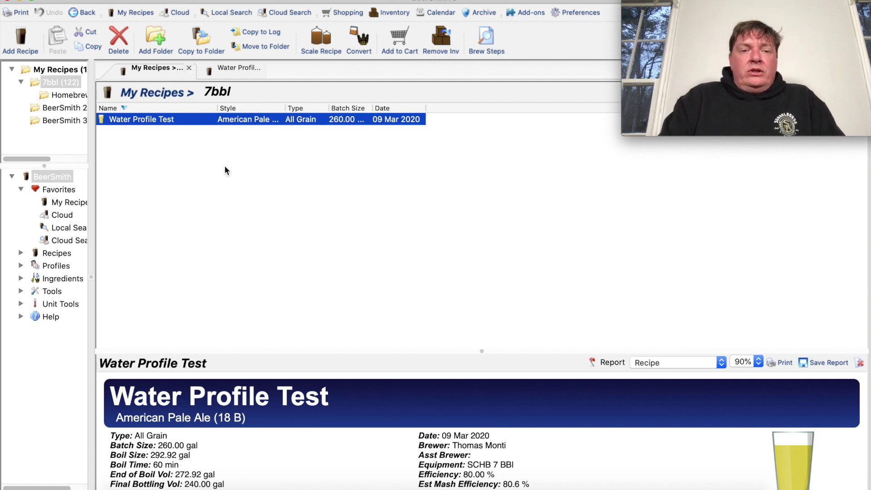
Step: Open the Water Profile Test recipe from My Recipes and bring up the add-ons list
double_click(243, 119)
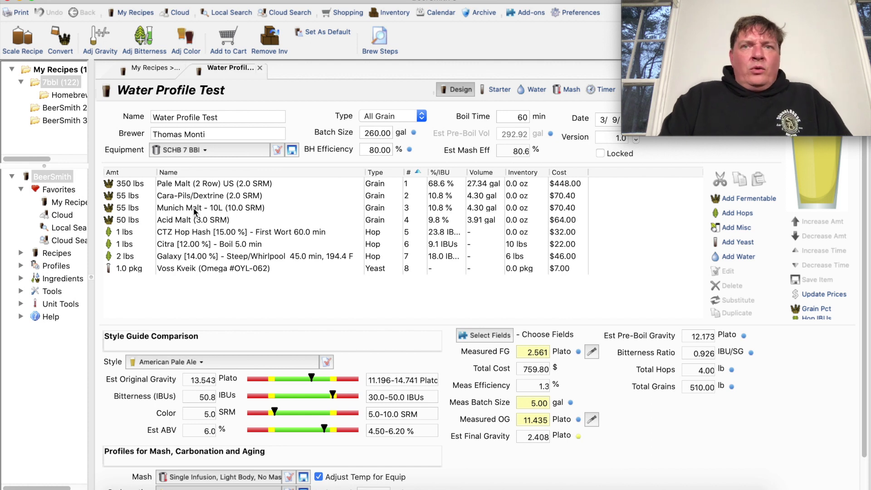
mouse_move(195, 212)
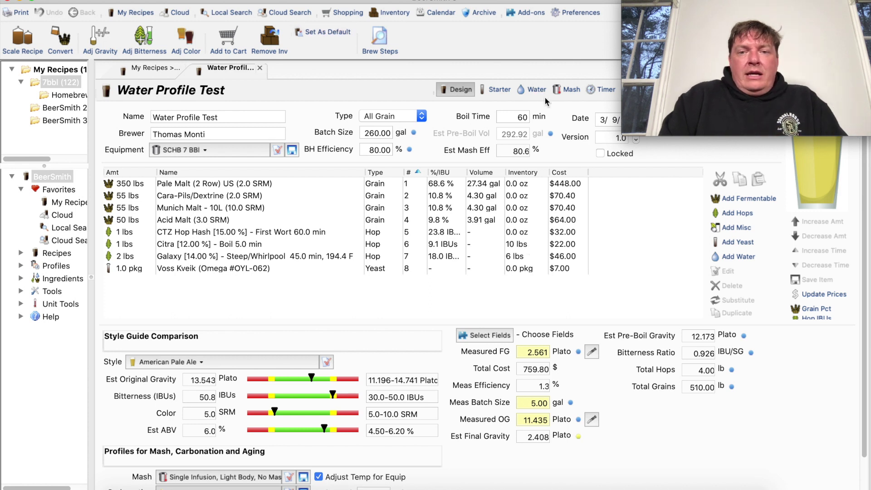
left_click(518, 14)
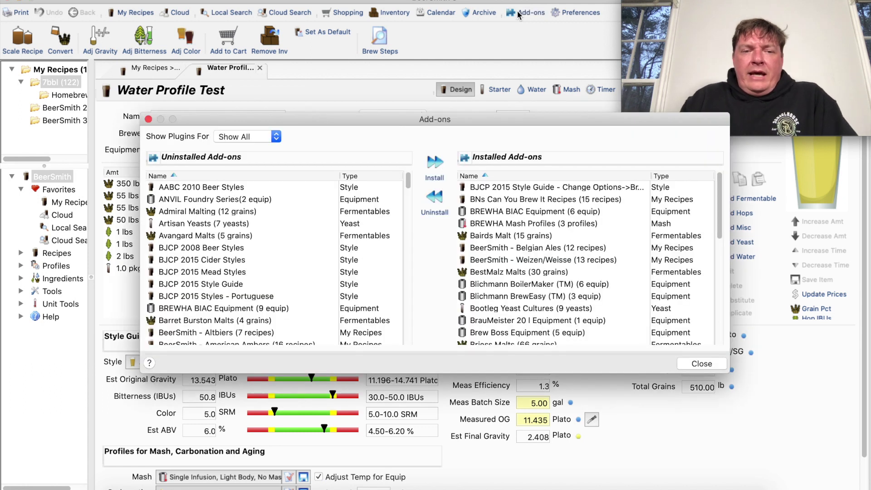
scroll(313, 261, "down", 10)
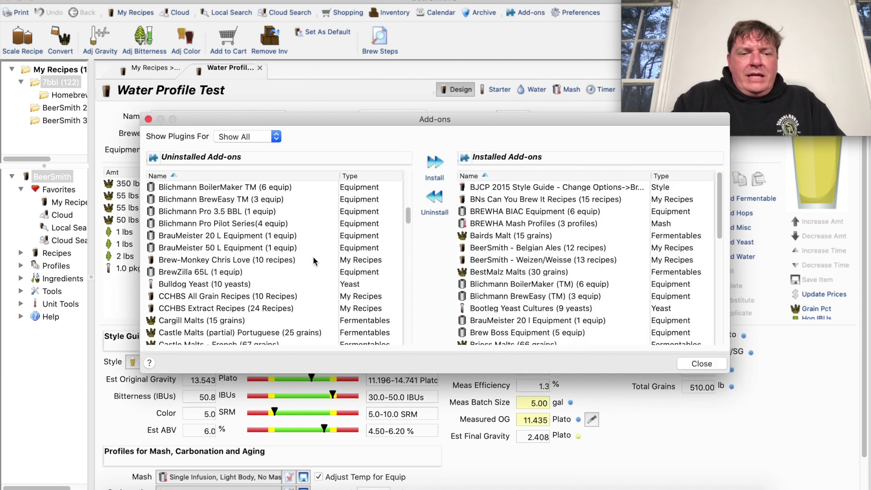
scroll(313, 260, "down", 15)
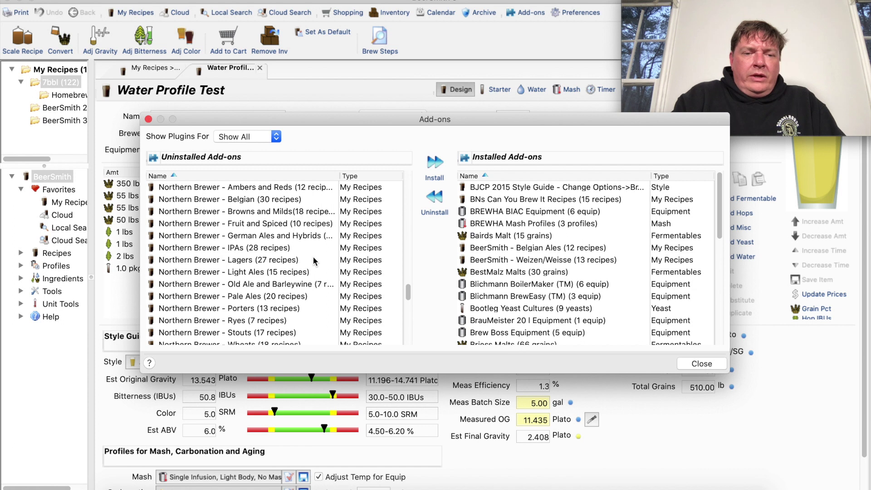
scroll(313, 261, "down", 5)
left_click(256, 135)
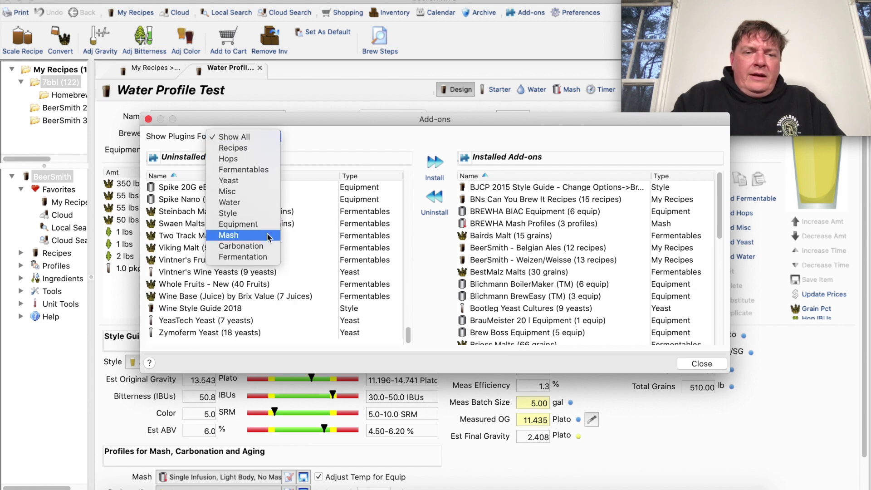
left_click(261, 203)
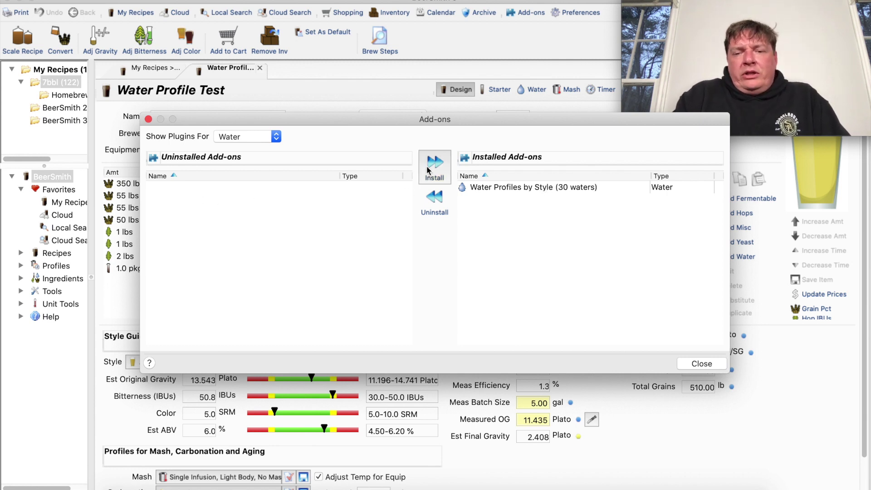
left_click(708, 363)
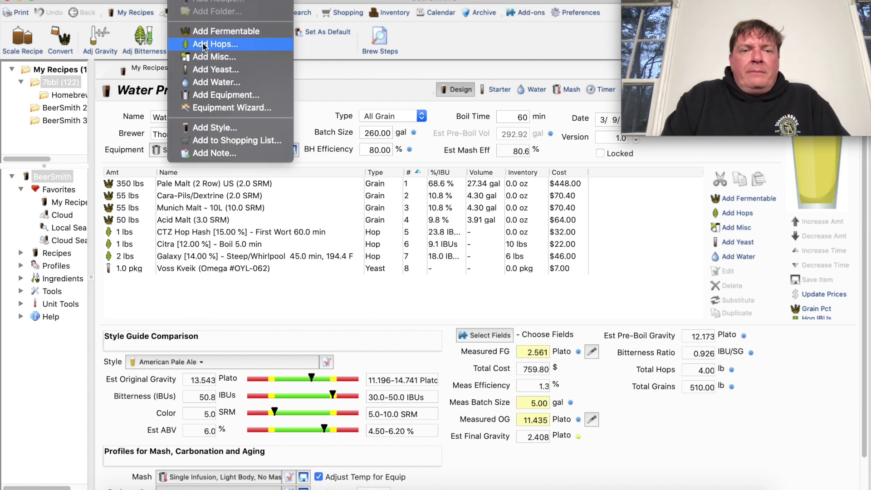
Step: Create a new blank water profile and place the lab's water report beside it
left_click(211, 81)
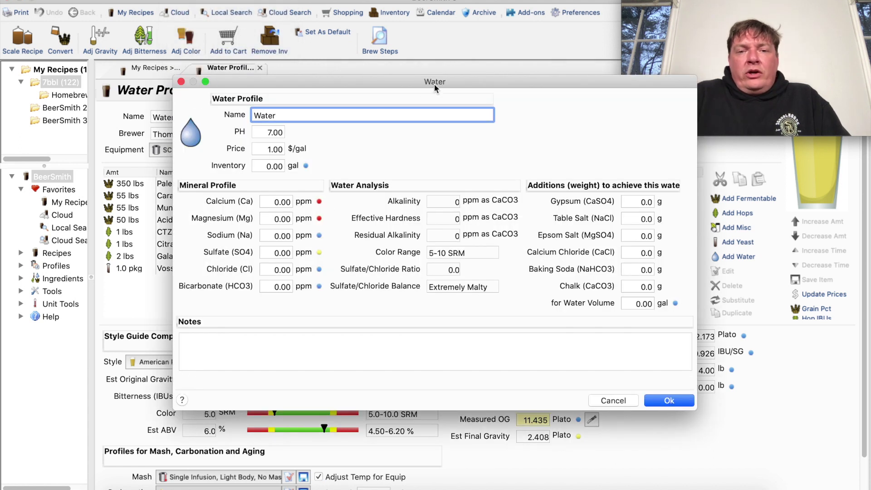
left_click_drag(434, 84, 268, 72)
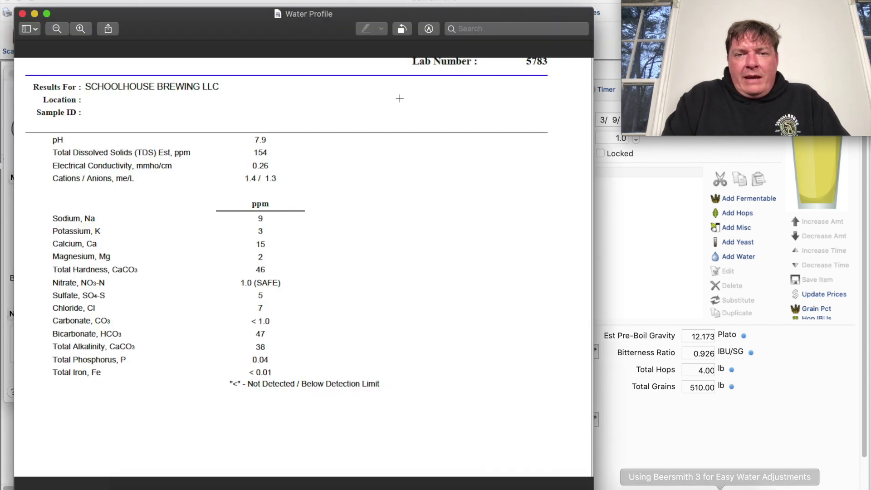
left_click_drag(376, 15, 751, 18)
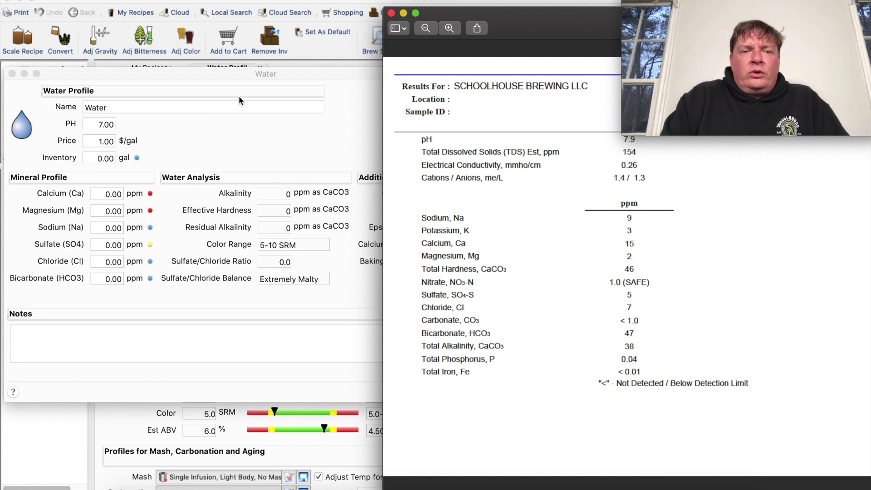
Step: Discard the blank profile and add 11/15 SHBWater to the recipe as 454.12 gal base water
left_click(13, 75)
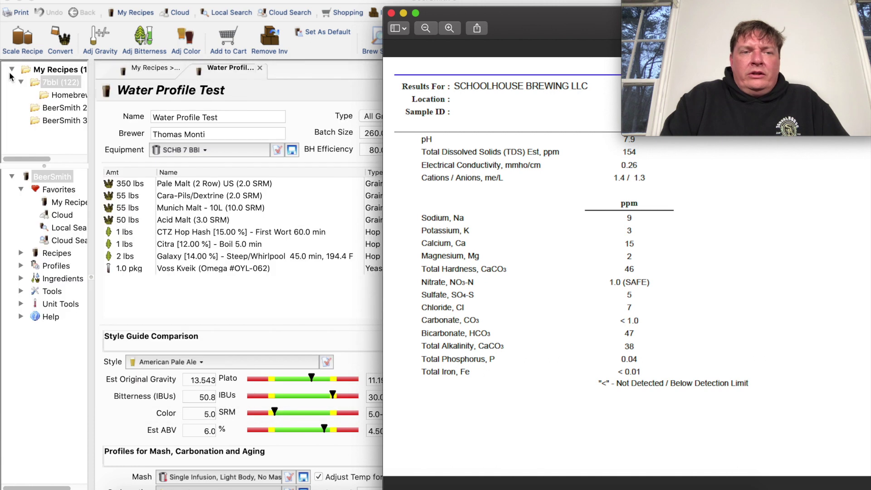
double_click(390, 13)
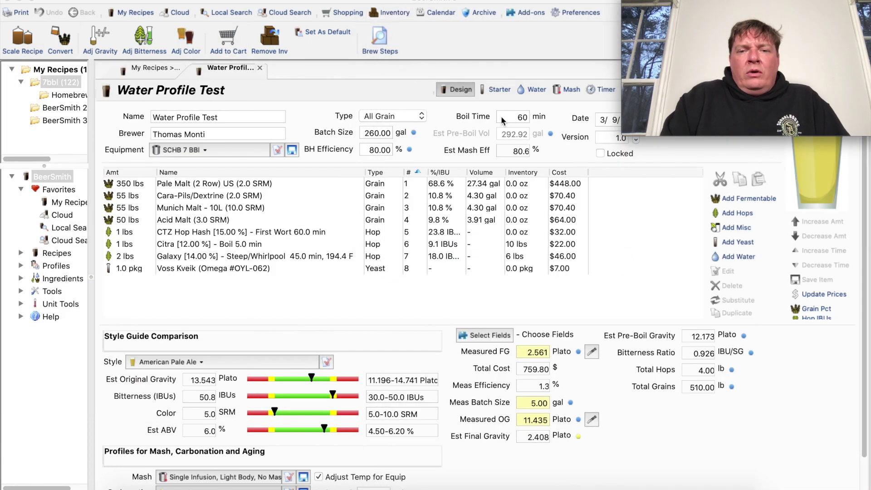
left_click(535, 89)
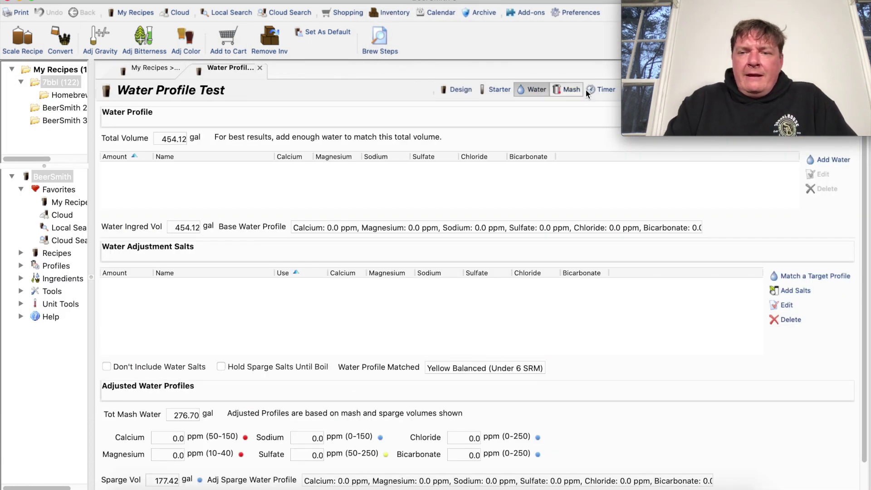
left_click(824, 161)
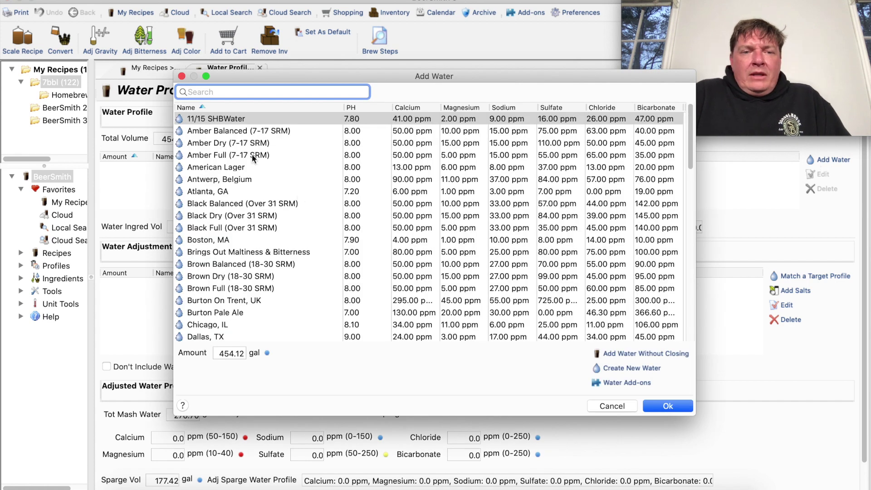
left_click(231, 120)
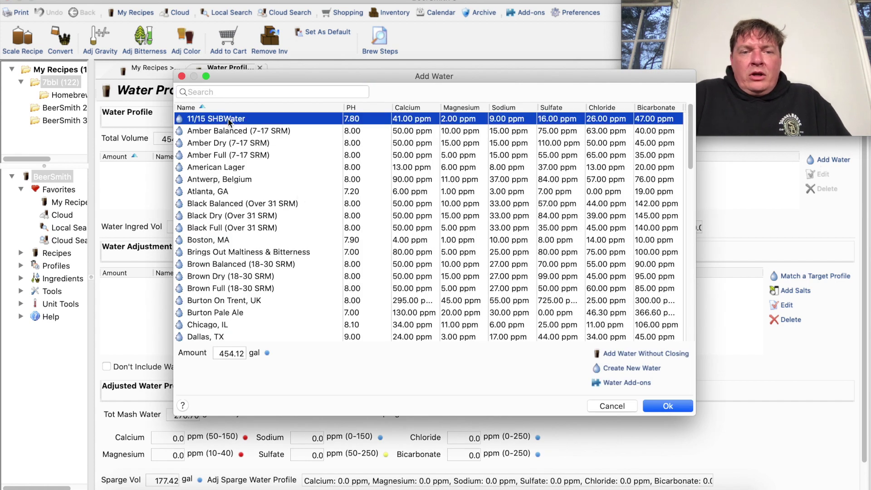
left_click(657, 406)
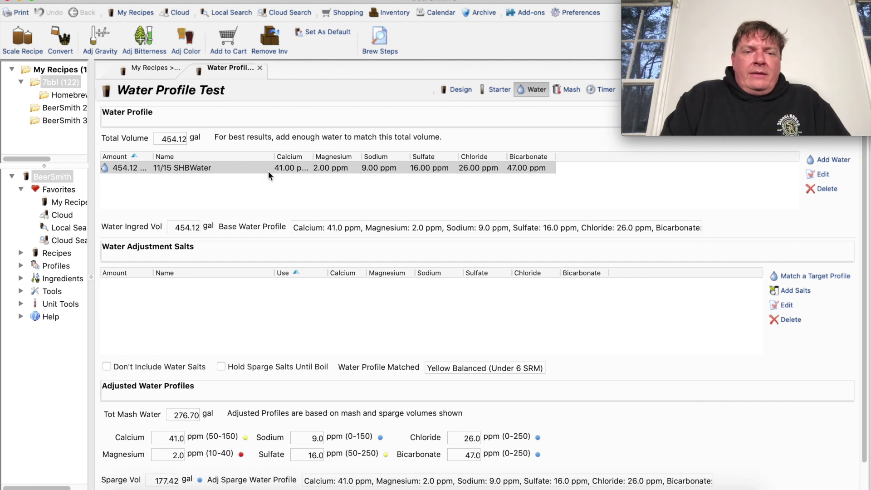
Step: Check the 11/15 SHBWater minerals (41 ppm calcium, 26 chloride, 47 bicarbonate) and its ingredient listing
double_click(268, 167)
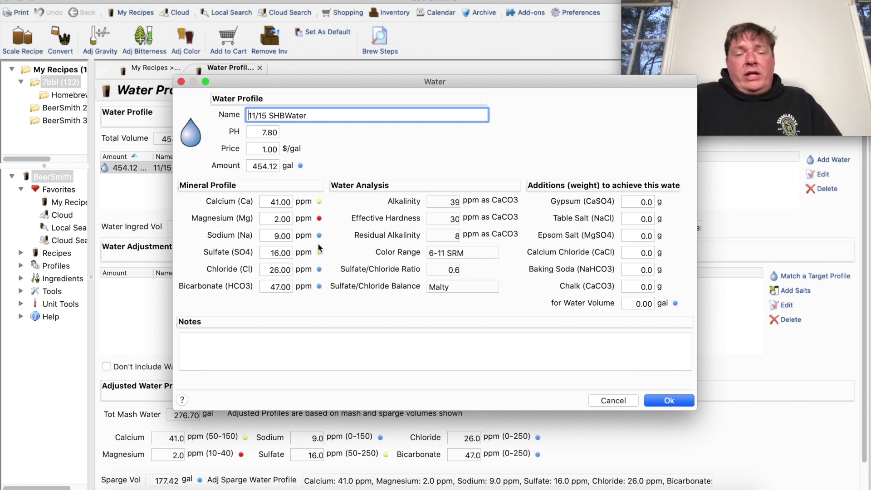
left_click(670, 401)
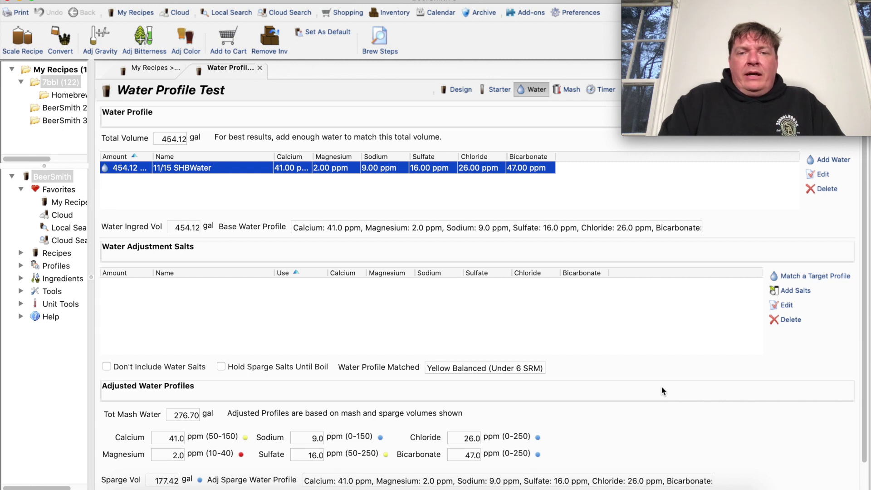
left_click(452, 88)
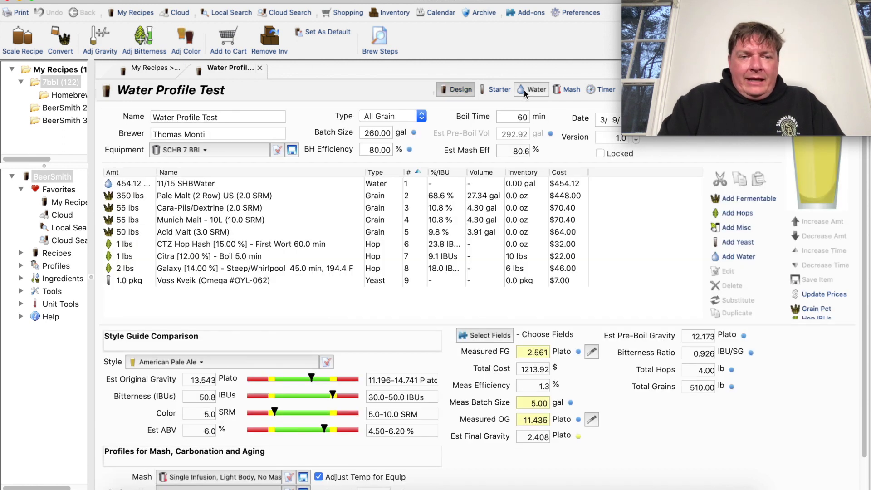
left_click(535, 89)
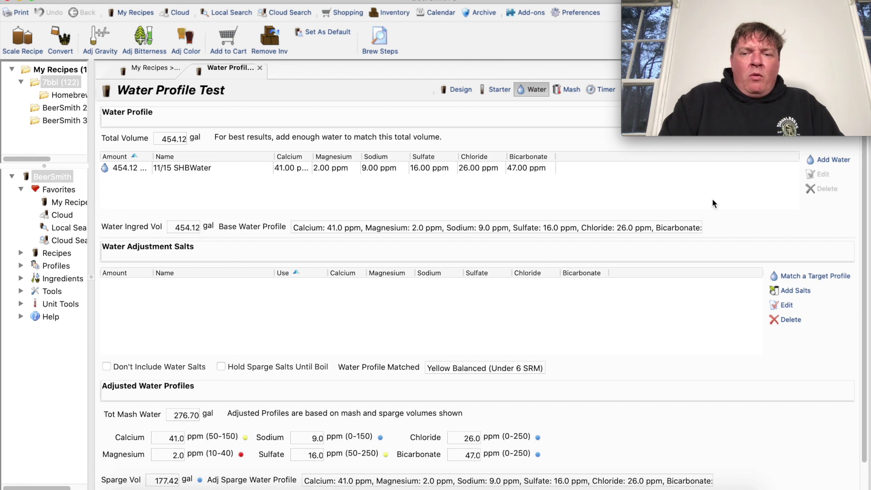
Step: Match Yellow Full (Under 6 SRM), adding 100.37 g Epsom salt, 69.78 g calcium chloride, 11.23 g salt
left_click(793, 277)
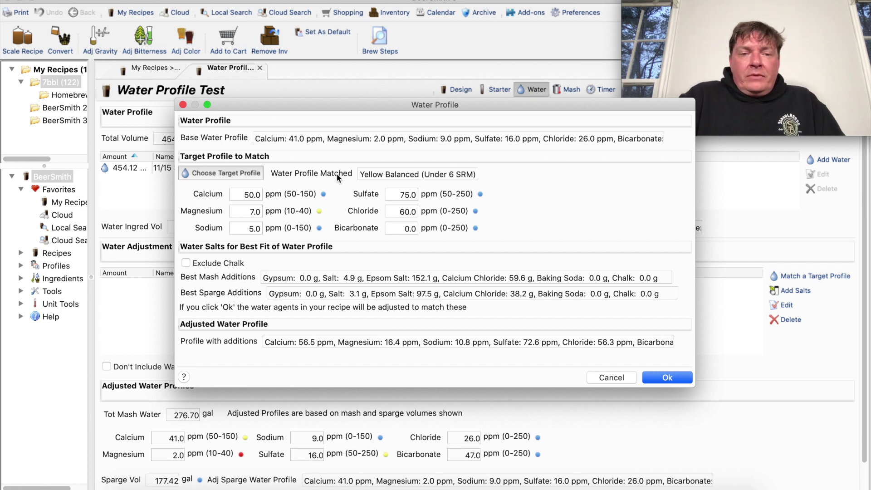
left_click(223, 173)
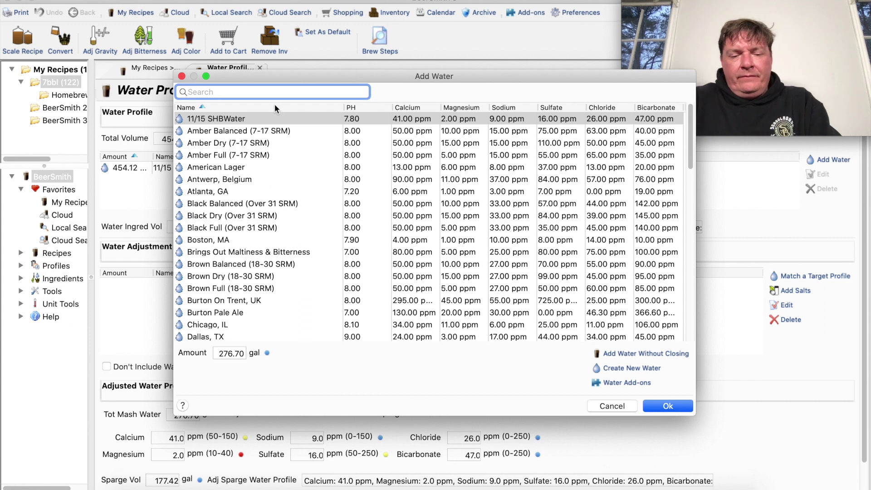
type("yell")
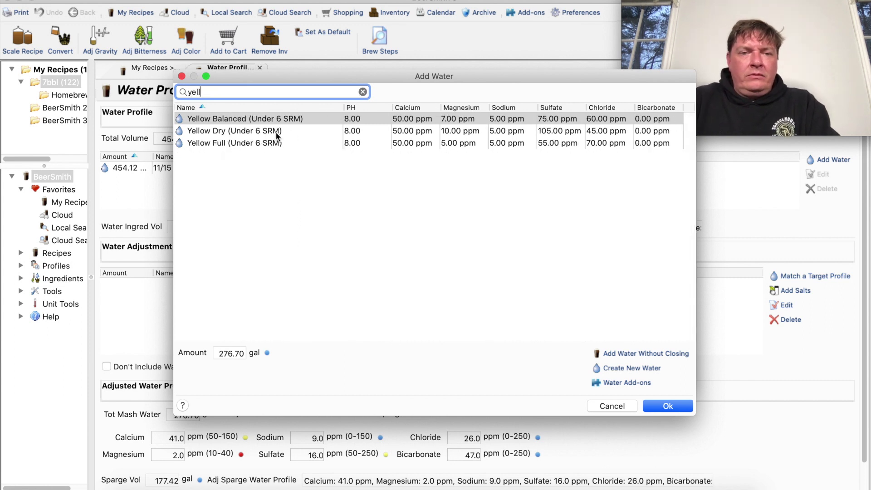
left_click(273, 143)
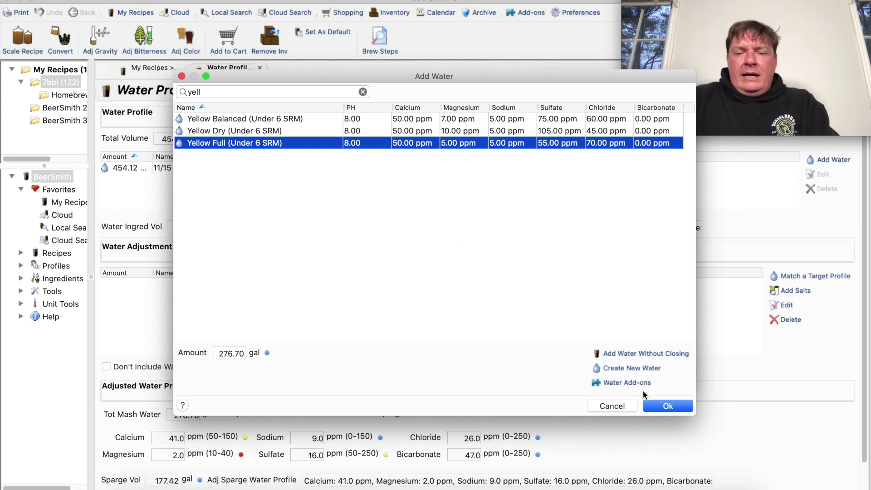
left_click(657, 405)
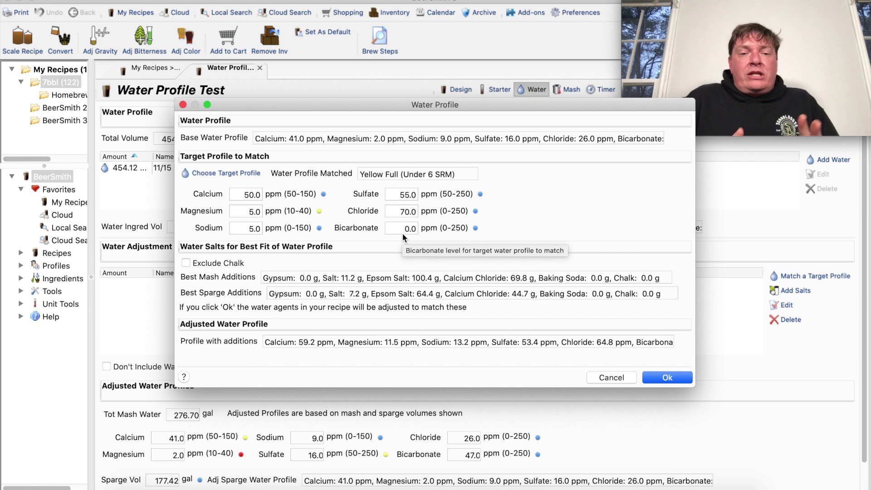
left_click(663, 377)
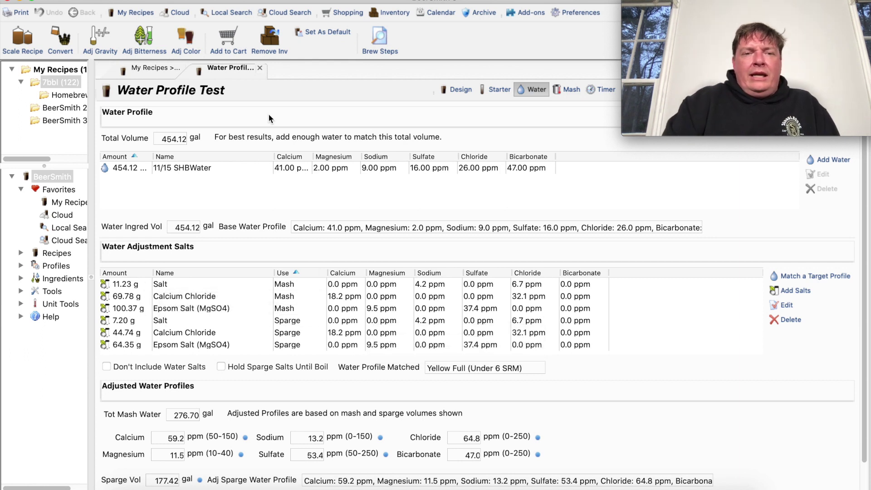
left_click(459, 90)
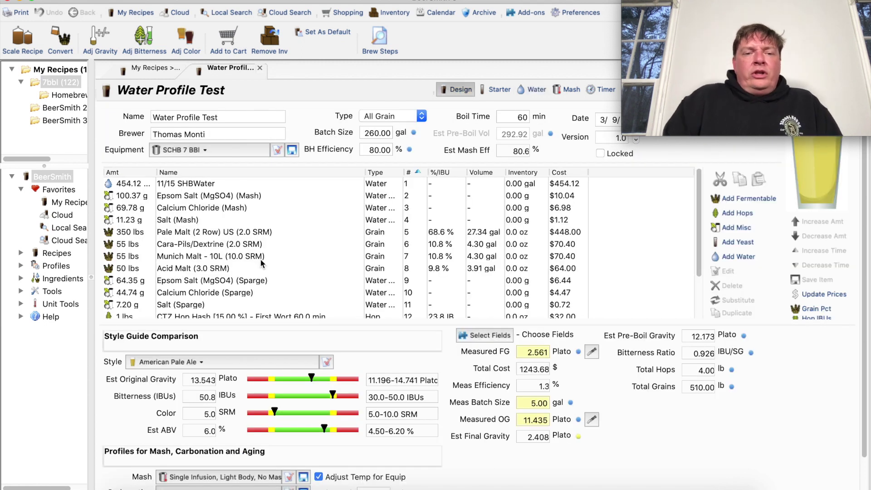
Step: Read the design view's ingredient rows, including the added salts, then switch to the Mash view
mouse_move(261, 263)
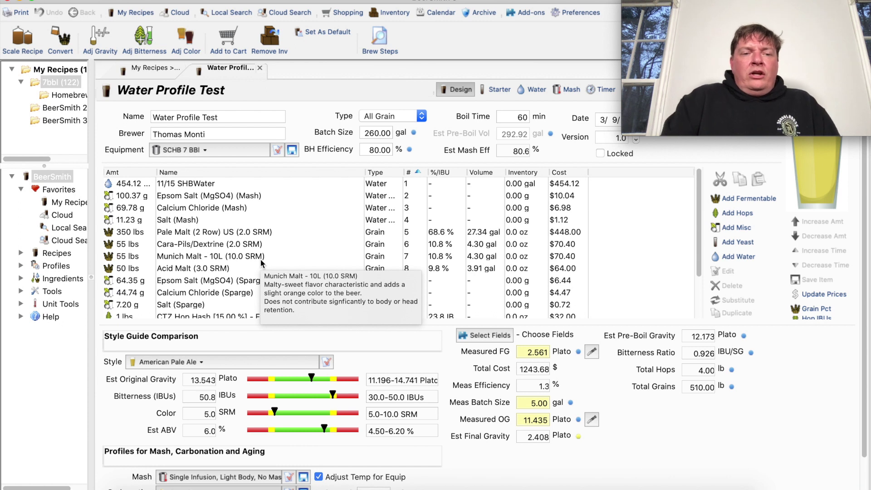
mouse_move(364, 220)
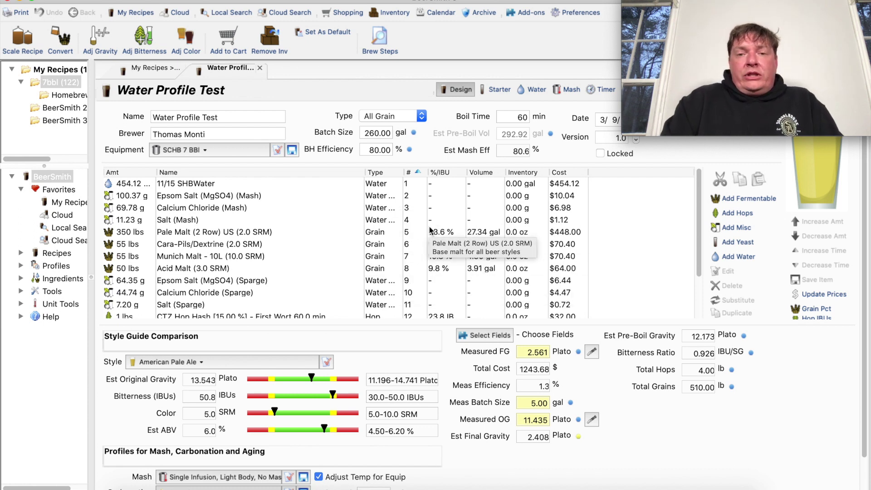
left_click(569, 91)
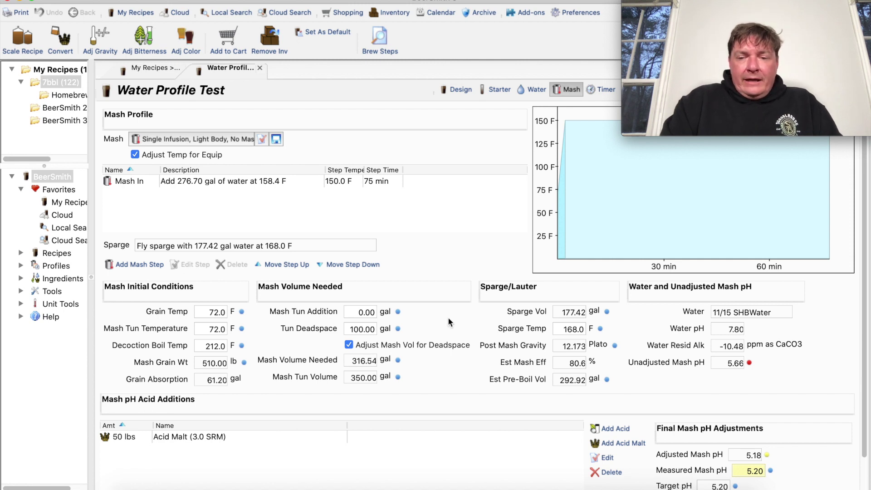
Step: Delete the 50 lbs Acid Malt mash pH addition, returning adjusted mash pH to 5.66
scroll(448, 316, "down", 2)
scroll(447, 316, "up", 2)
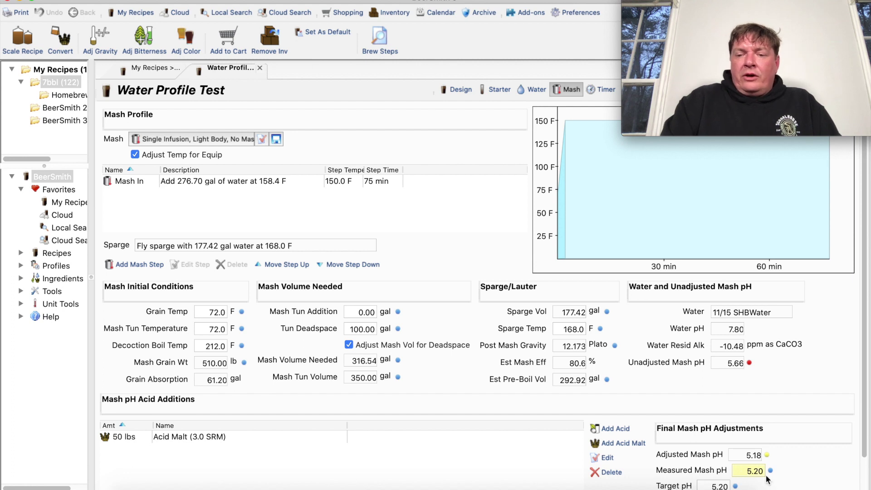
scroll(707, 472, "down", 2)
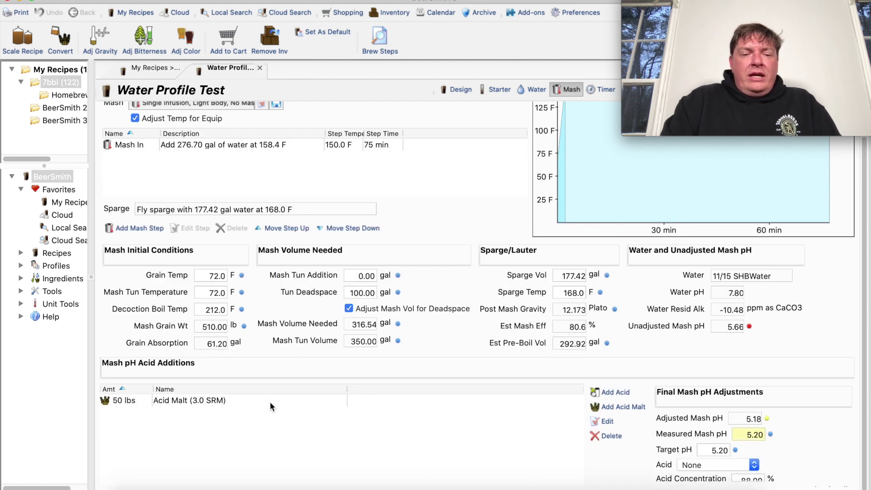
left_click(238, 399)
left_click(603, 436)
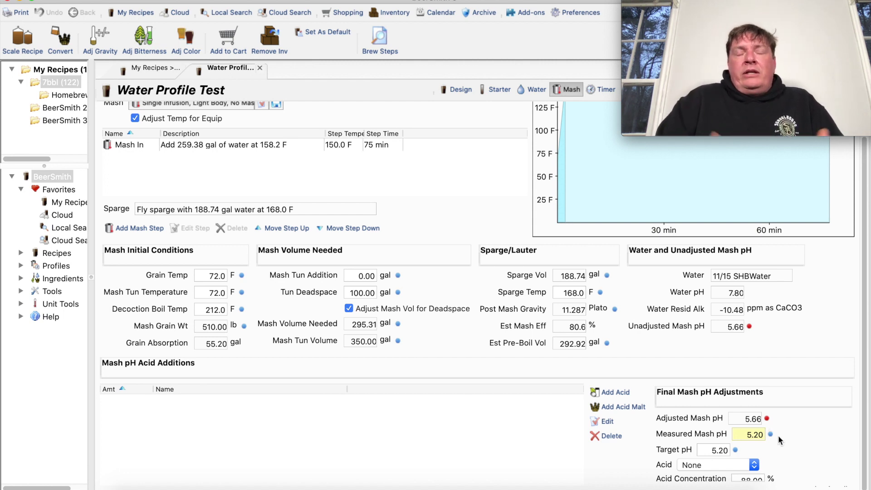
left_click(612, 392)
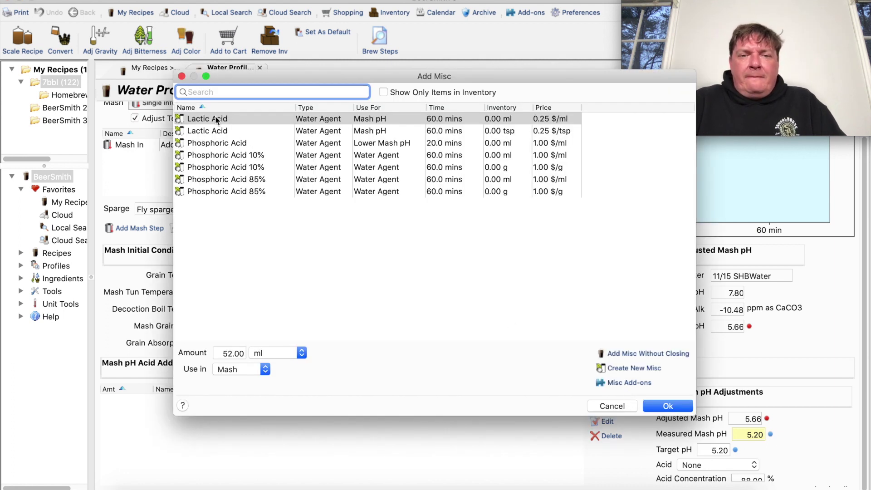
Step: Add Acid Malt from the fermentables list to the mash pH acid additions
left_click(601, 405)
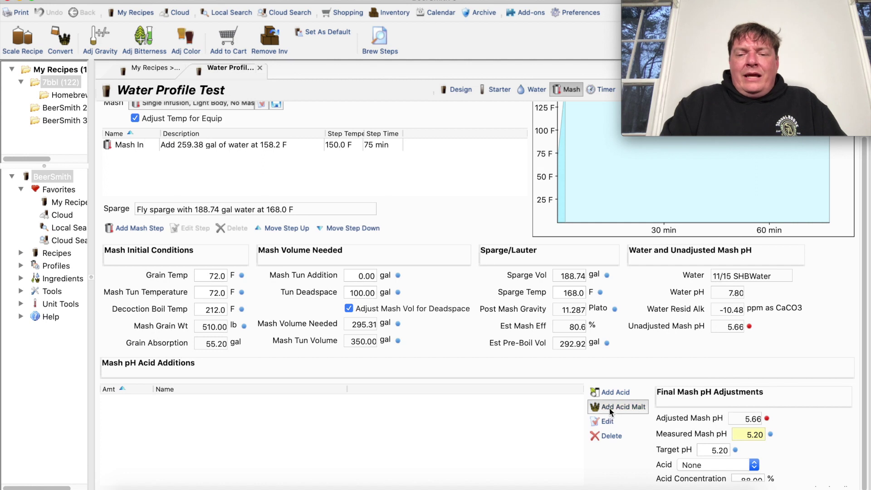
left_click(603, 405)
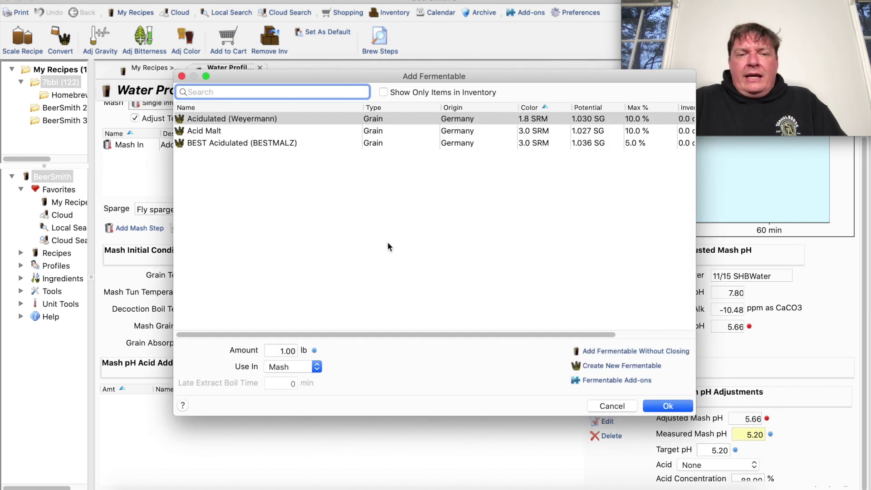
left_click(254, 130)
double_click(287, 349)
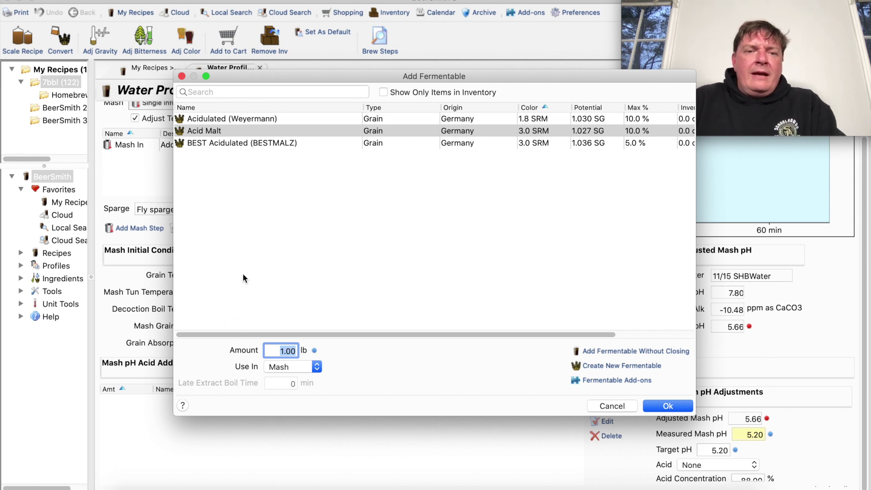
double_click(252, 130)
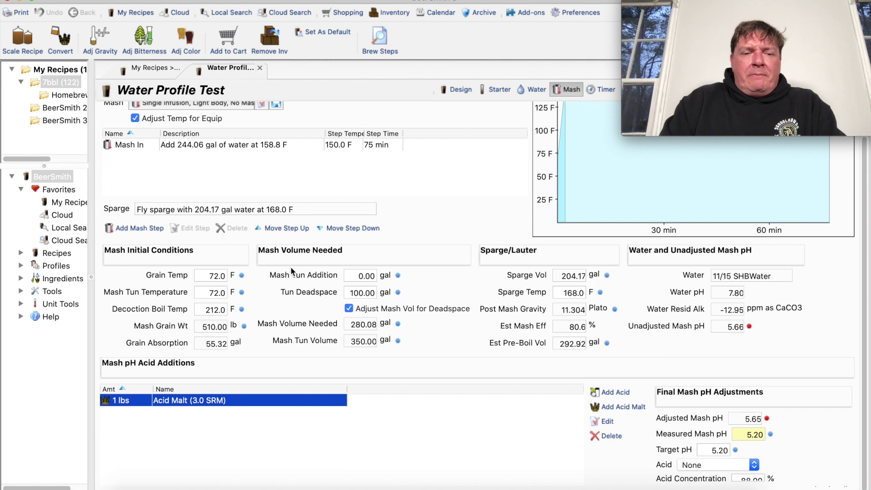
Step: Set the Acid Malt addition to 40 lb, giving an adjusted mash pH of 5.25
double_click(290, 402)
double_click(393, 217)
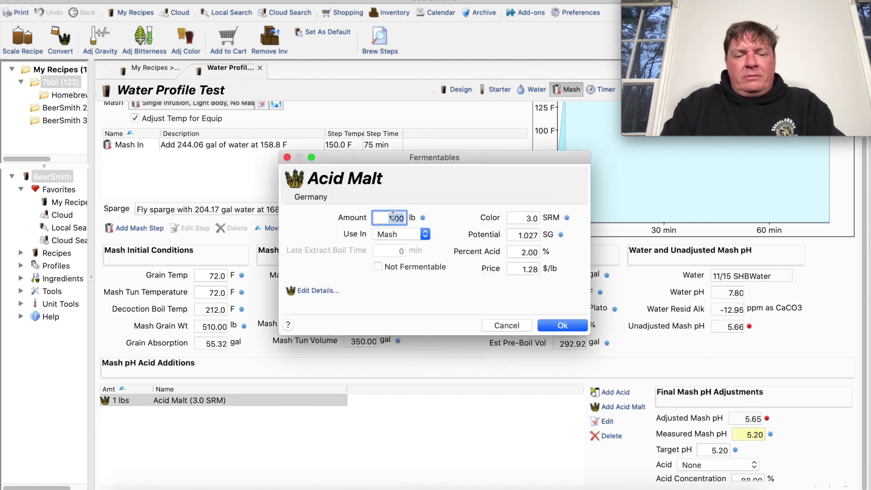
left_click(569, 328)
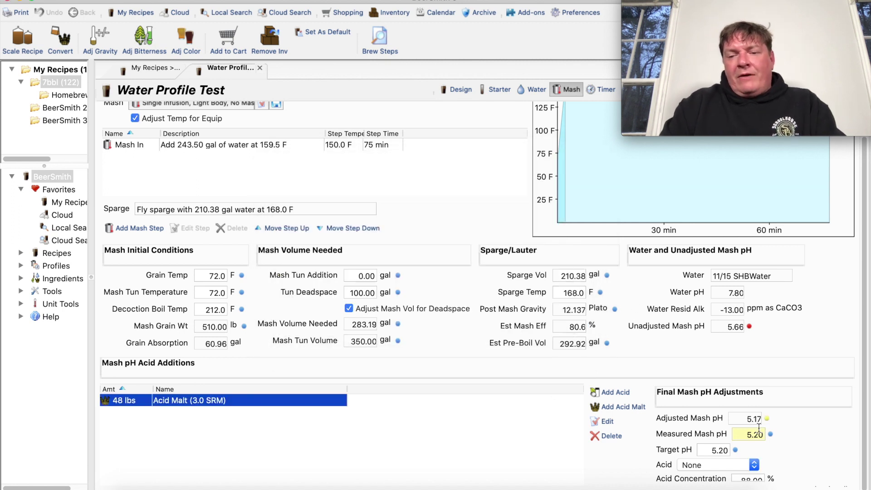
double_click(280, 400)
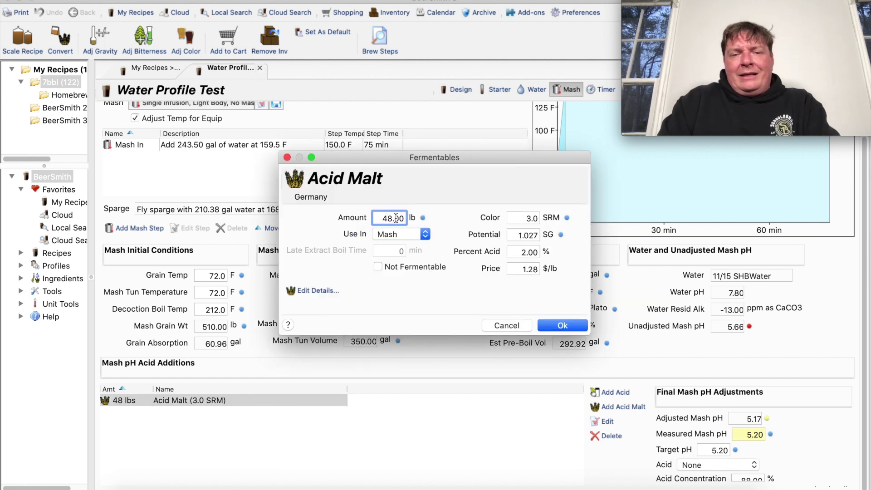
double_click(396, 218)
type("40")
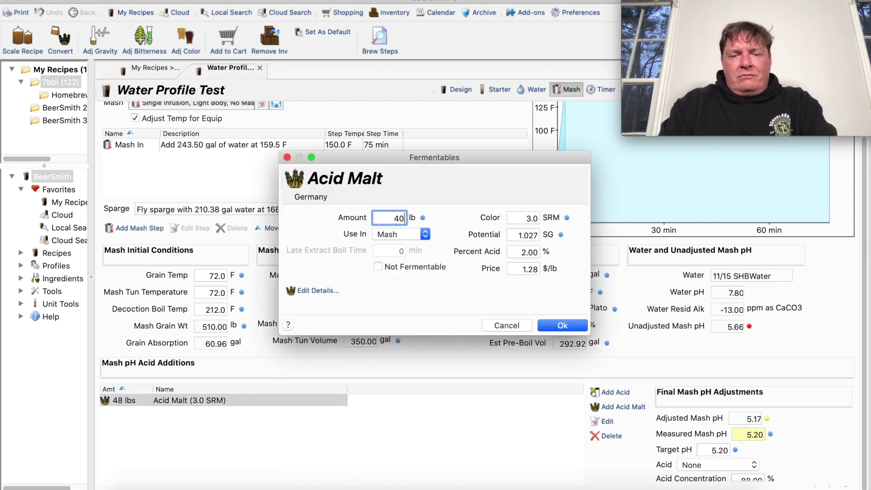
left_click(563, 327)
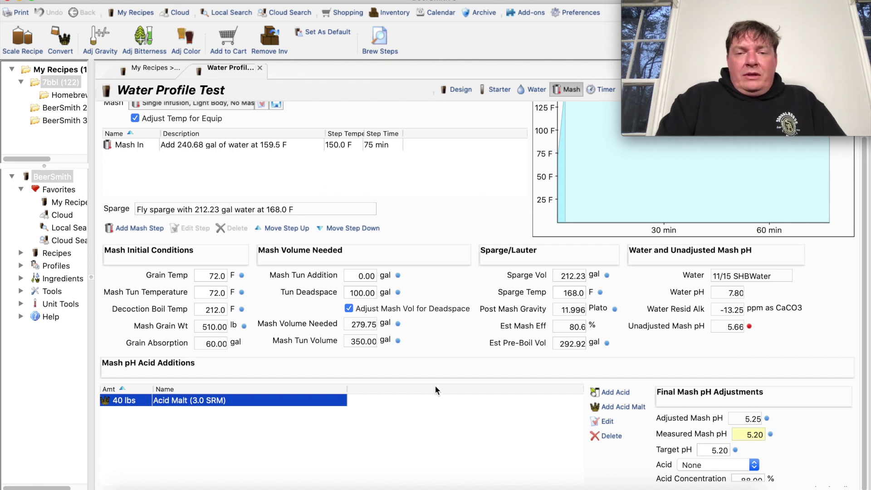
left_click(454, 89)
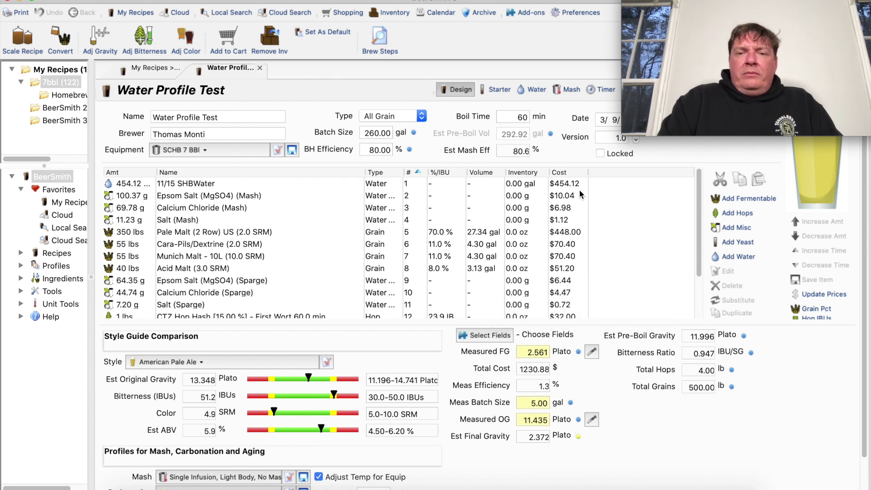
Step: Scroll the ingredient list to confirm 40 lbs Acid Malt at 8.0% of grains
scroll(234, 231, "down", 5)
scroll(233, 231, "up", 5)
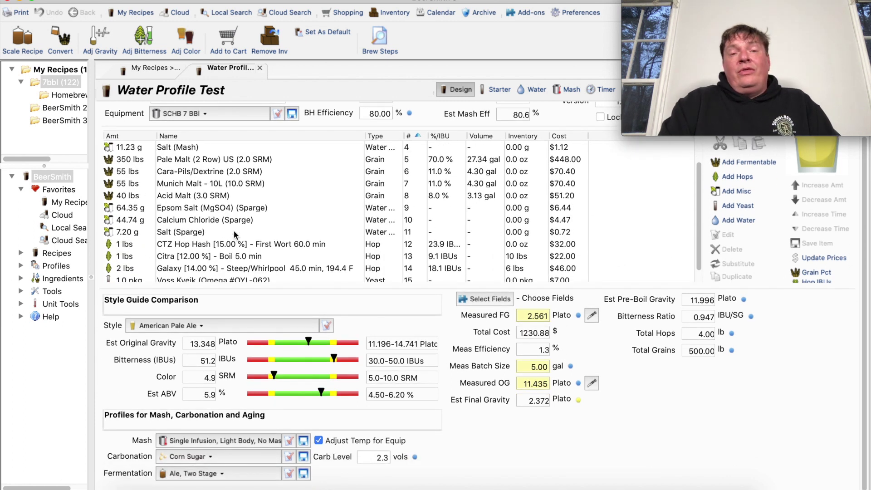